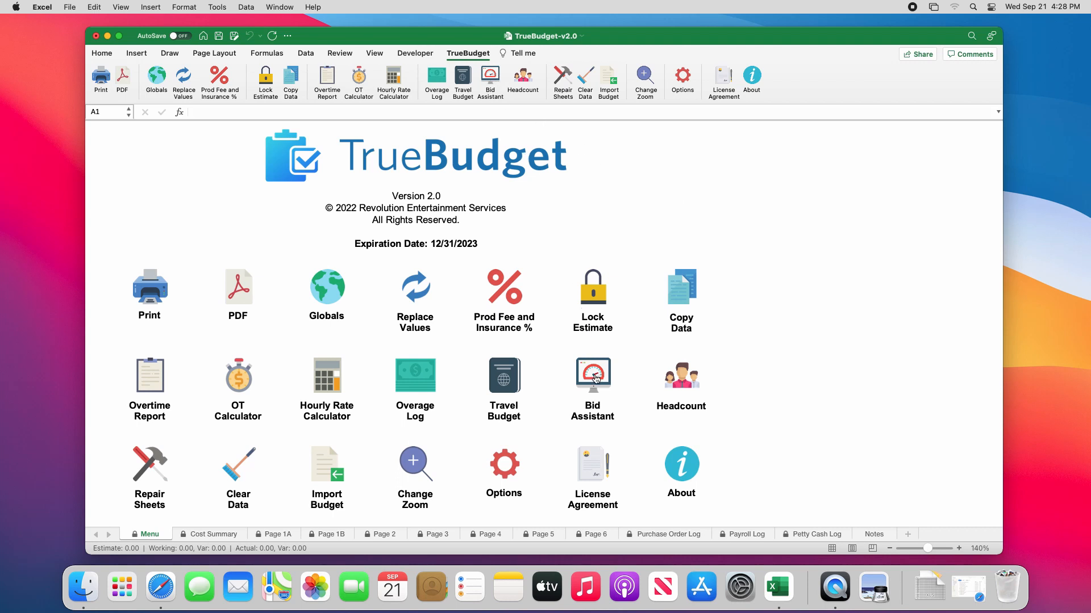
Open the Bid Assistant sheet and hide its Day Rate section.
{"action": "left_click", "coordinate": [596, 379]}
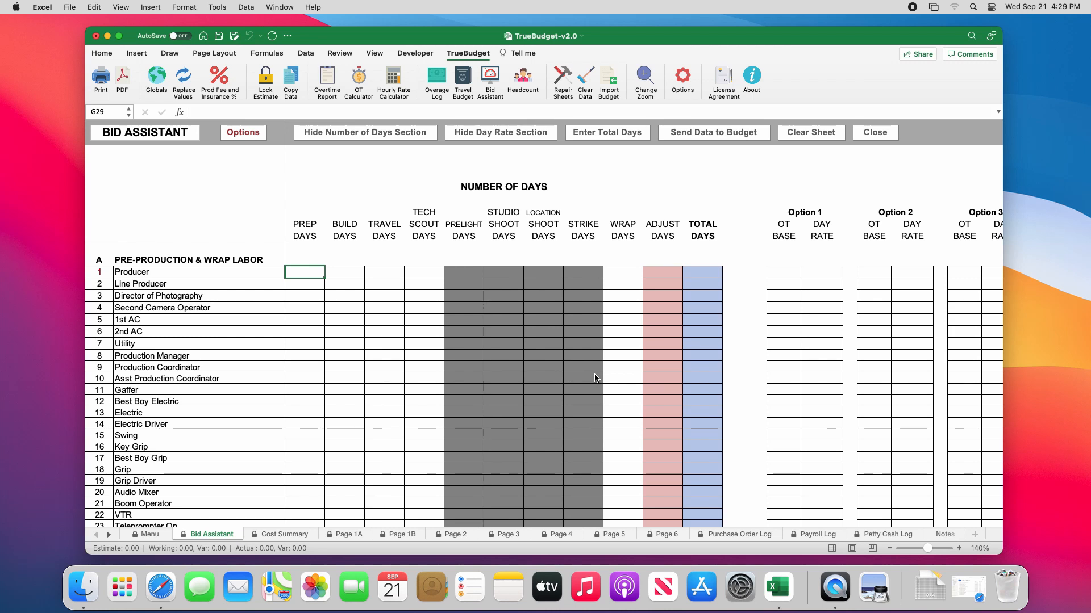
{"action": "left_click", "coordinate": [510, 140]}
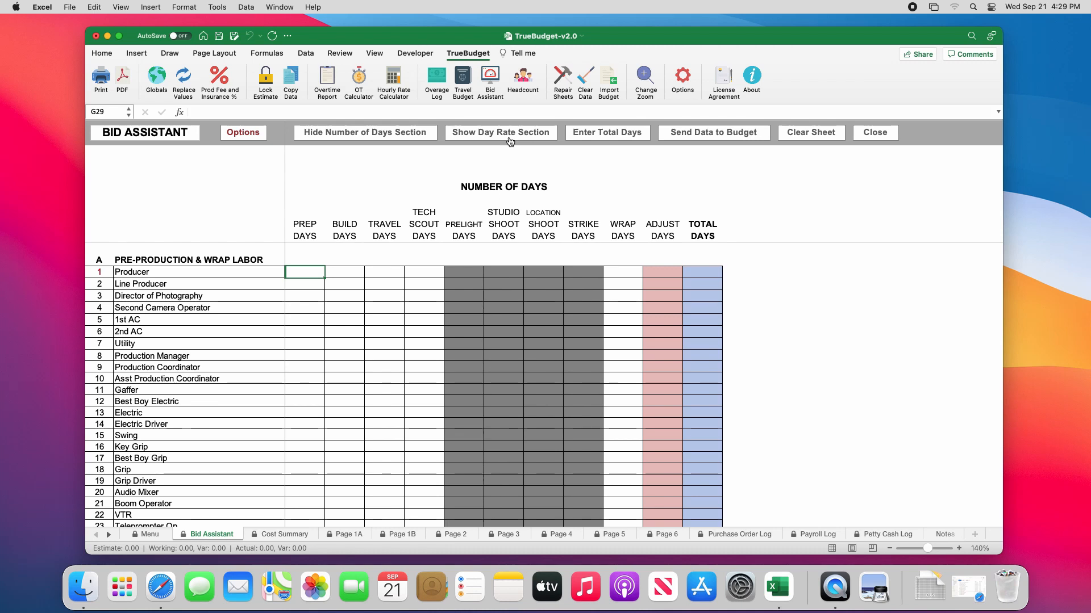
Set the project days to 8 prep, 1 build, 2 travel, 1 tech scout, 1 prelight, 1 studio shoot, 2 location shoot, 1 strike, 5 wrap.
{"action": "left_click", "coordinate": [607, 133]}
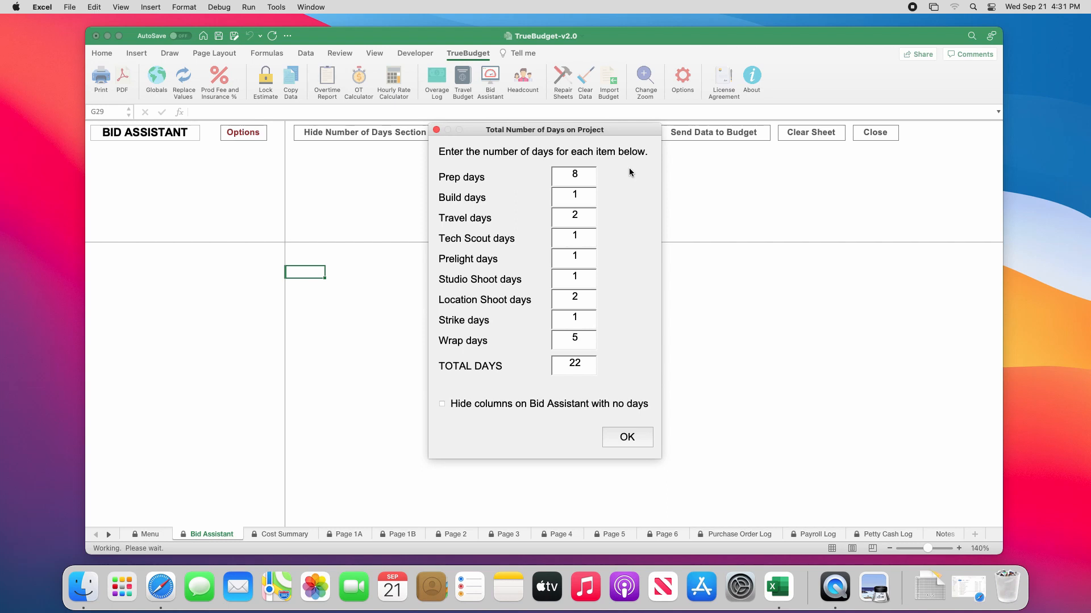
{"action": "left_click", "coordinate": [624, 438]}
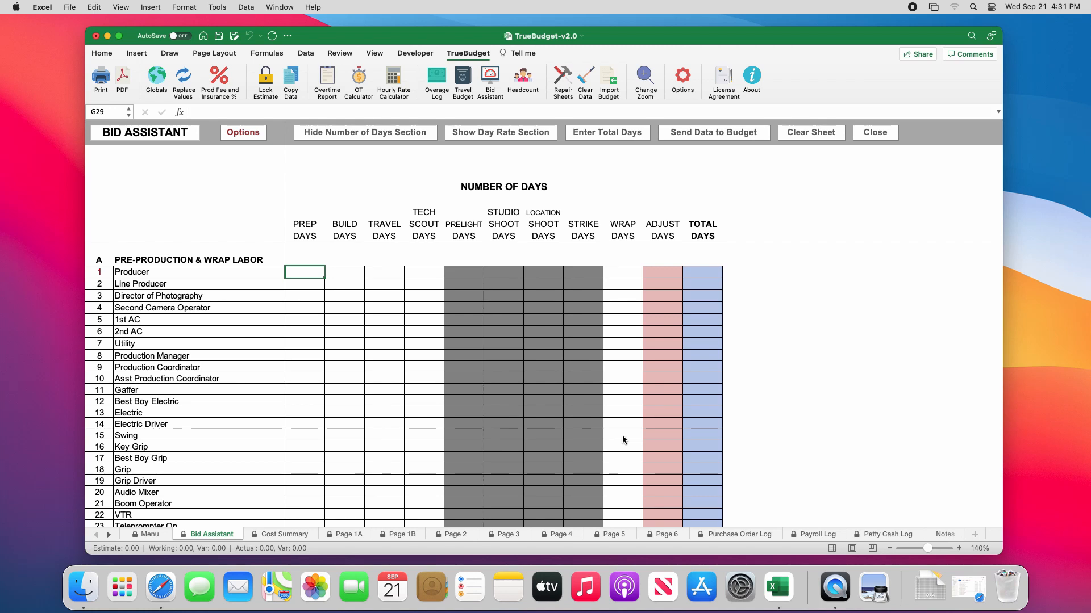
Examine the day-type column headings and compare which columns are disabled in Sections A and B.
{"action": "left_click", "coordinate": [295, 213]}
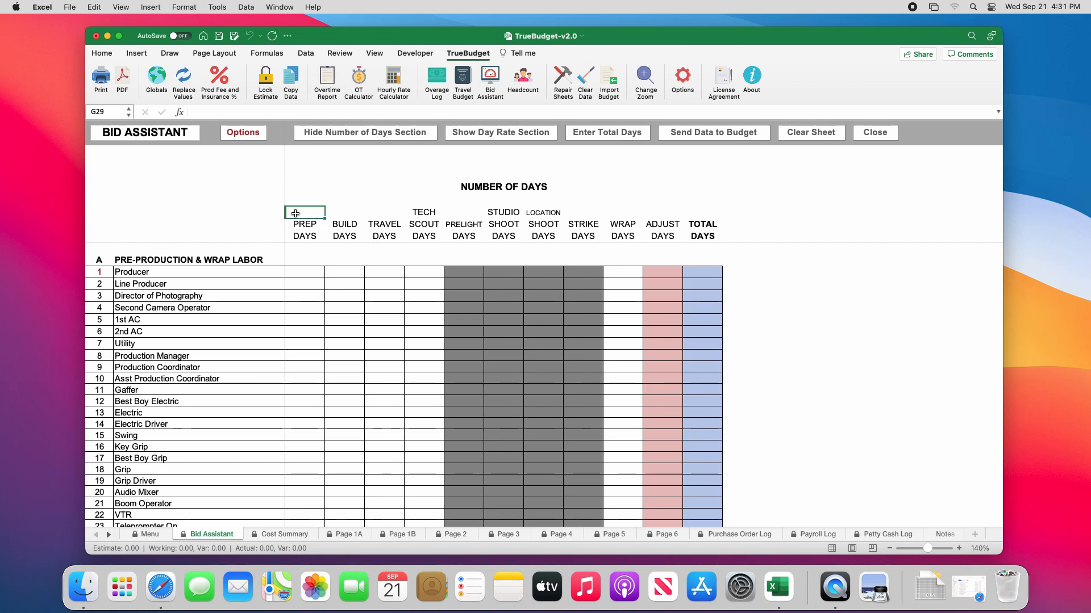
{"action": "left_click_drag", "start_coordinate": [295, 213], "coordinate": [621, 250]}
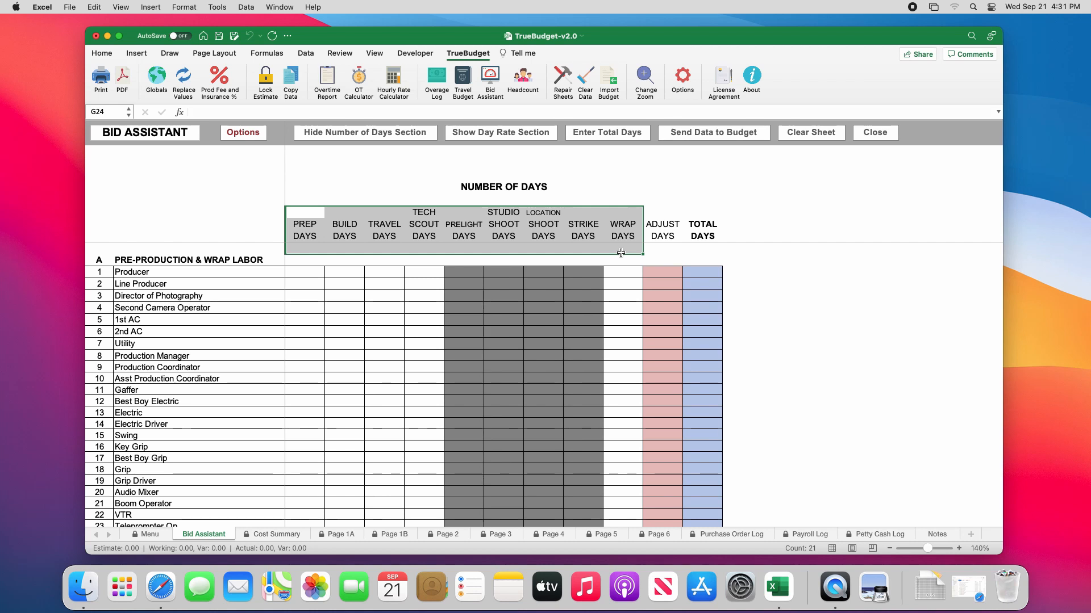
{"action": "left_click_drag", "start_coordinate": [466, 210], "coordinate": [584, 239]}
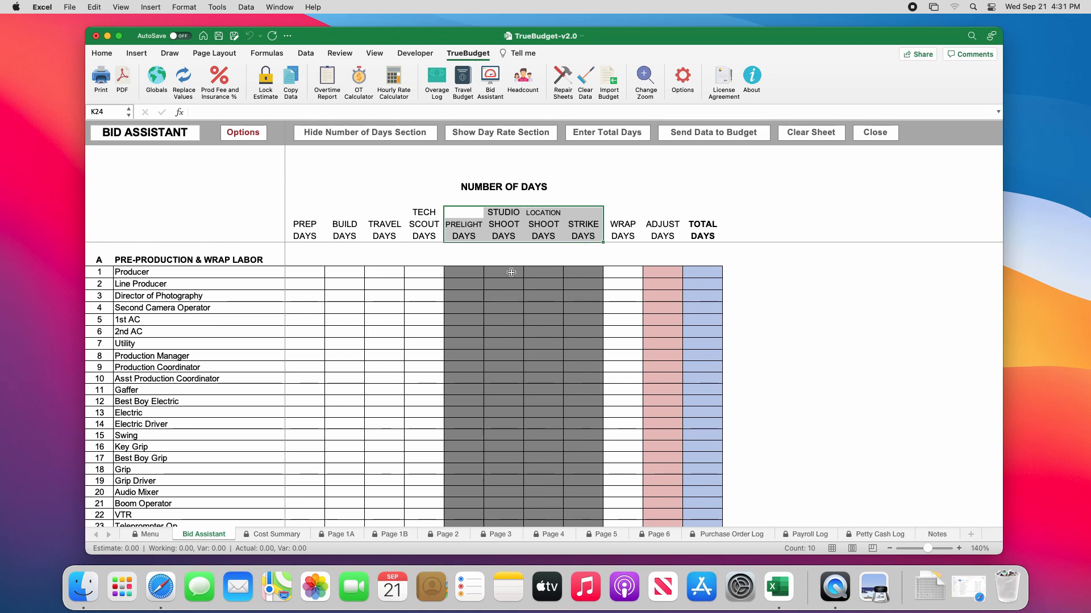
{"action": "scroll", "coordinate": [517, 373], "scroll_direction": "down", "scroll_amount": 5}
{"action": "scroll", "coordinate": [518, 374], "scroll_direction": "down", "scroll_amount": 20}
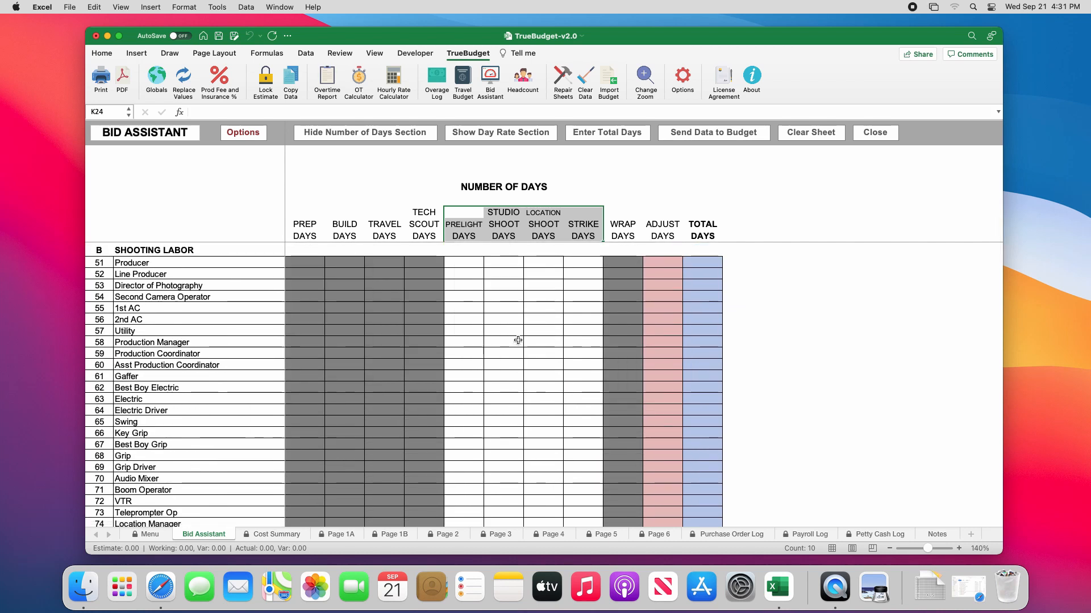
{"action": "scroll", "coordinate": [518, 341], "scroll_direction": "up", "scroll_amount": 4}
{"action": "scroll", "coordinate": [518, 341], "scroll_direction": "up", "scroll_amount": 15}
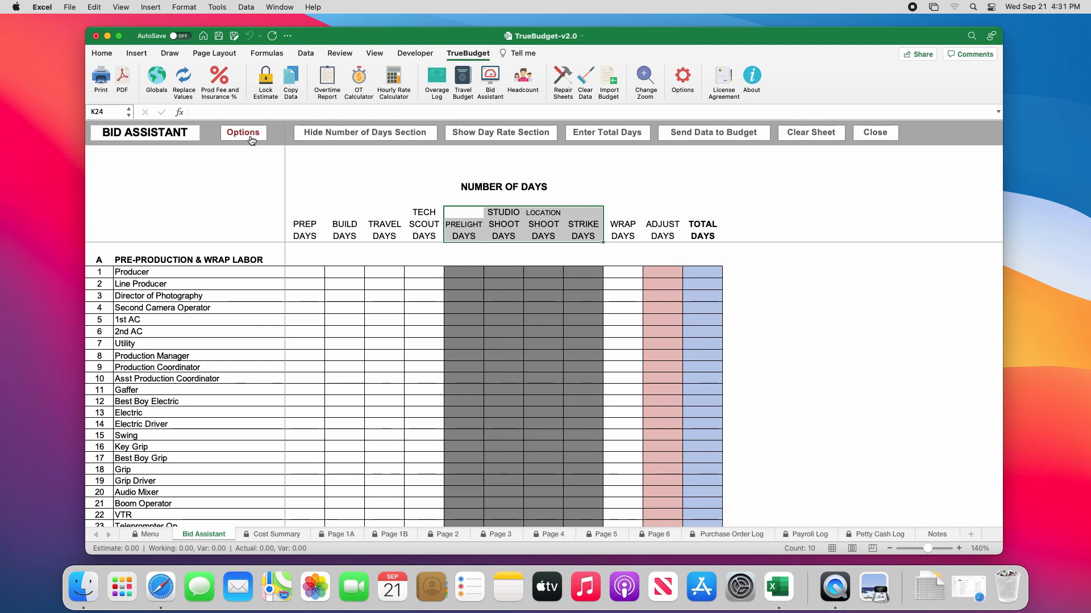
Mark the Producer's prep, build, travel, tech scout and wrap days in Section A with x.
{"action": "left_click", "coordinate": [299, 274]}
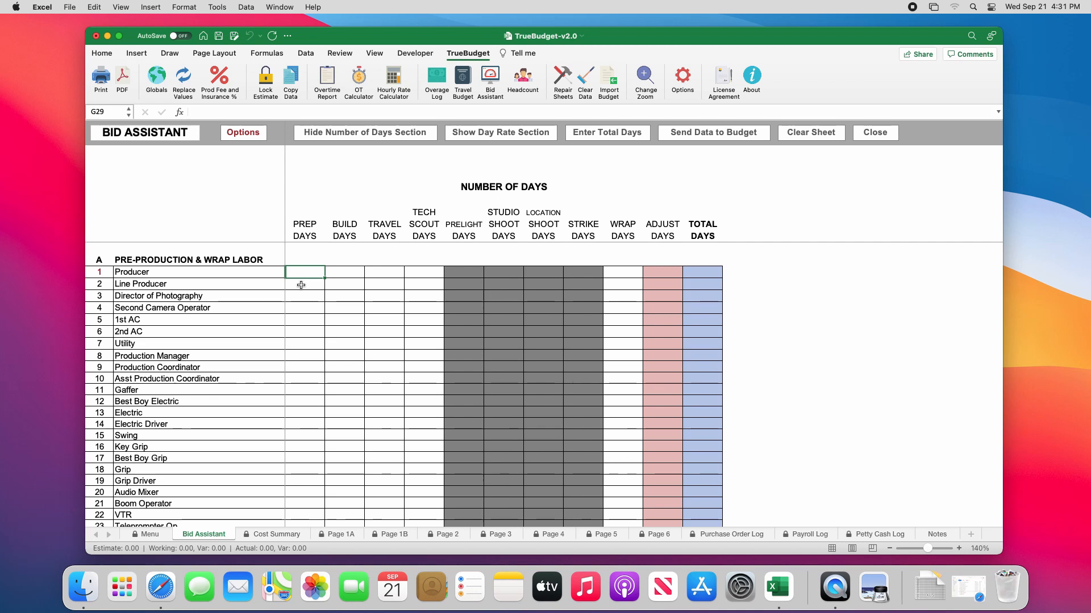
{"action": "type", "text": "x"}
{"action": "key", "text": "Tab"}
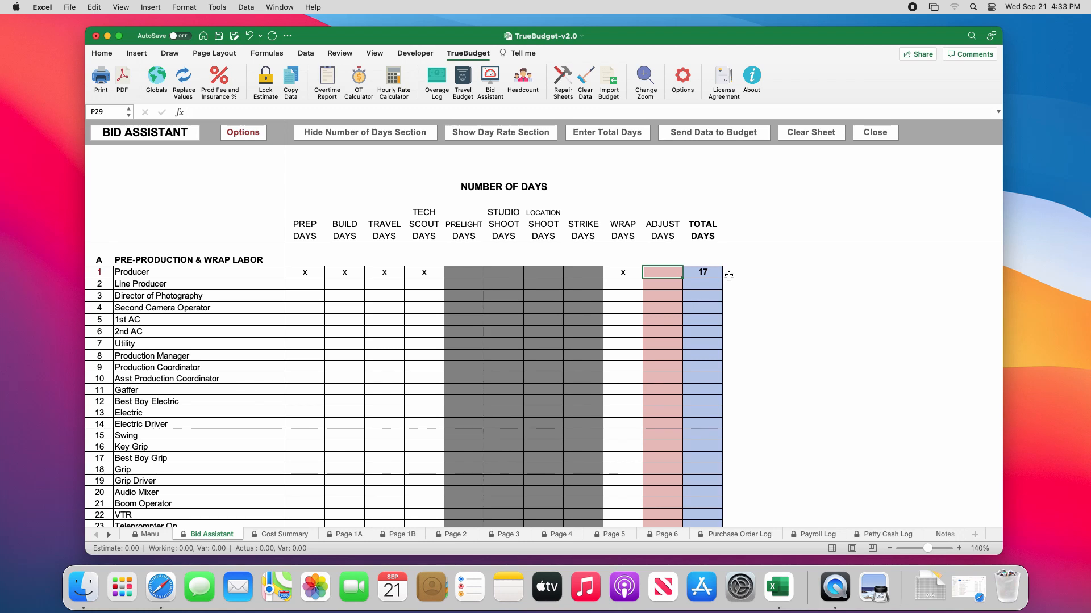
Try an adjustment of -1 day for the Producer and replace it with 1.
{"action": "type", "text": "-1"}
{"action": "key", "text": "Return"}
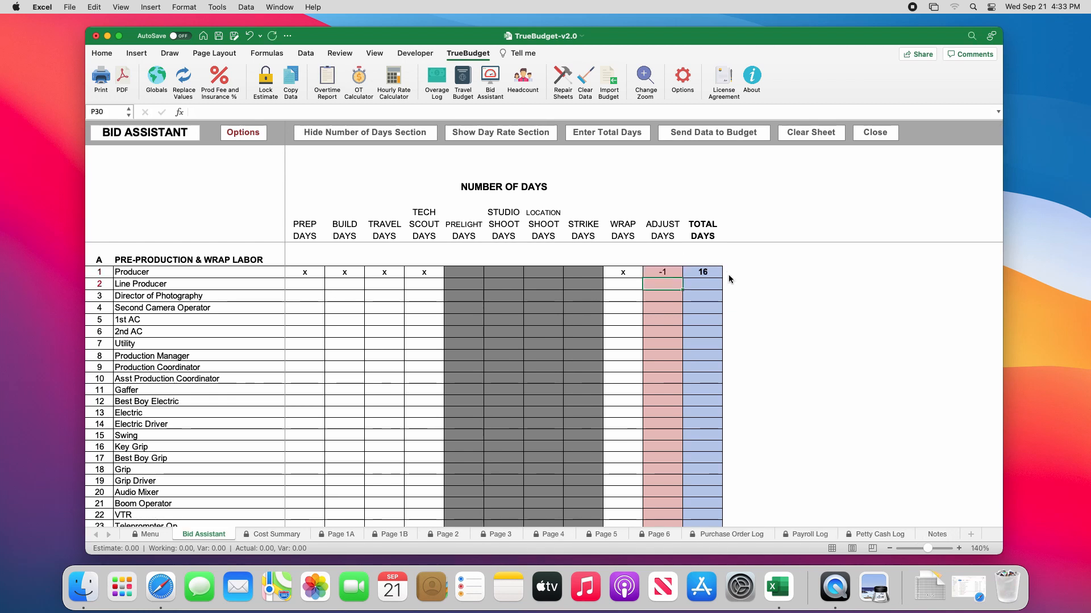
{"action": "key", "text": "Up"}
{"action": "type", "text": "1"}
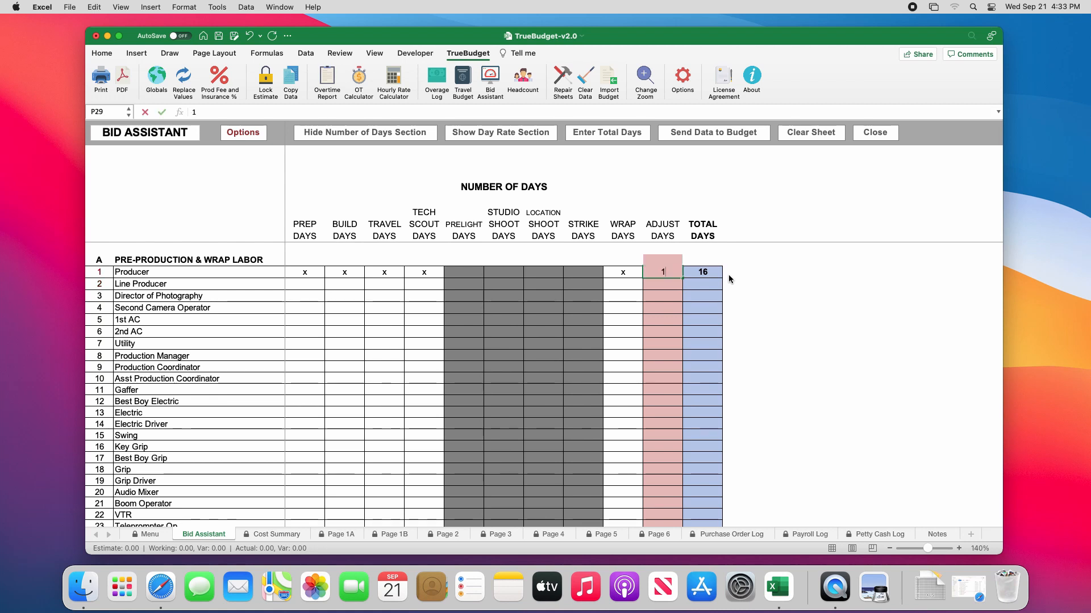
{"action": "key", "text": "Return"}
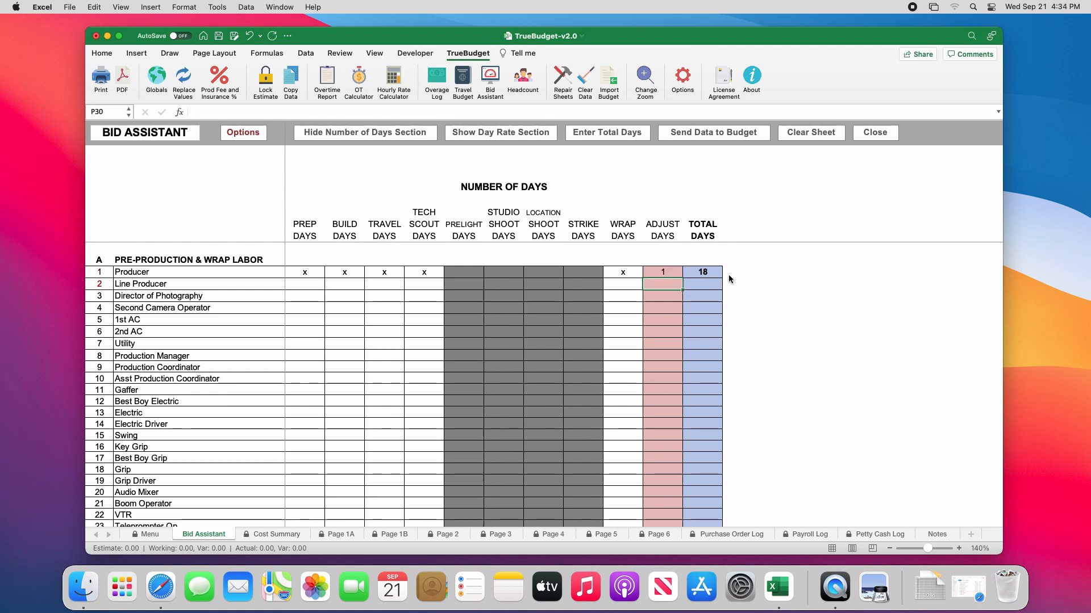
Enter 1 prep day and an x for travel for the 1st AC, and fill in the days of the other working Section A crew.
{"action": "left_click", "coordinate": [302, 322]}
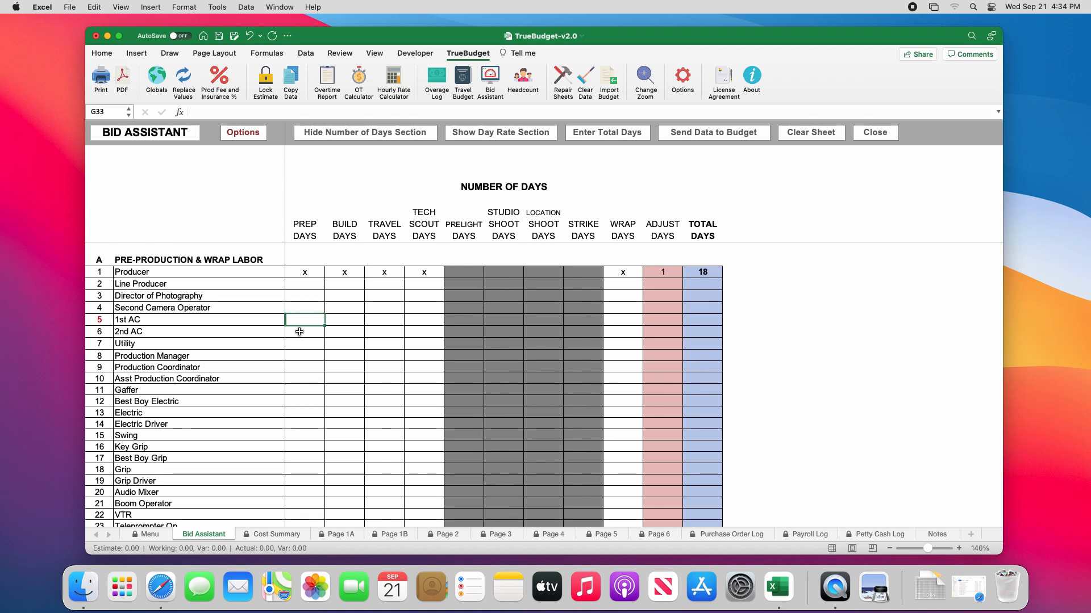
{"action": "type", "text": "1"}
{"action": "key", "text": "Tab"}
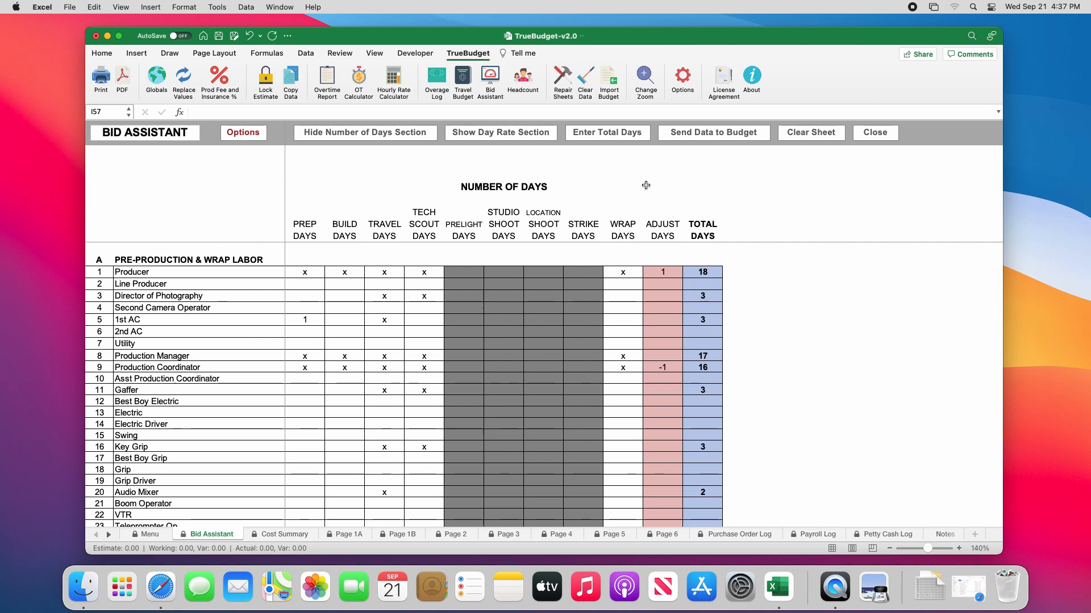
Change the project days to 5 prep, 1 tech scout, 1 studio shoot and 3 wrap, leaving the other day types blank.
{"action": "left_click", "coordinate": [629, 132]}
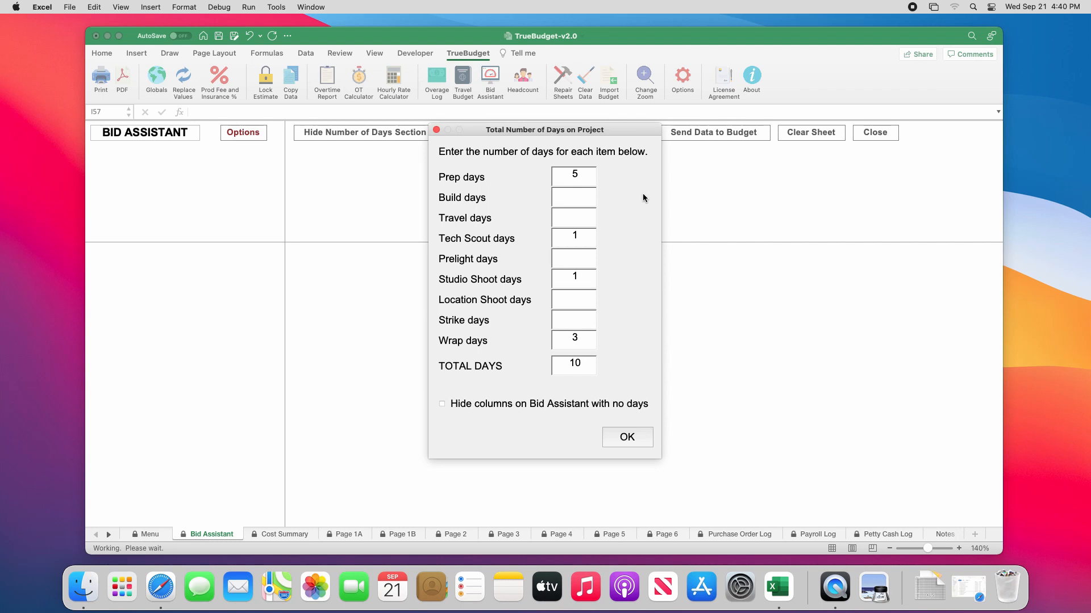
{"action": "left_click", "coordinate": [631, 437]}
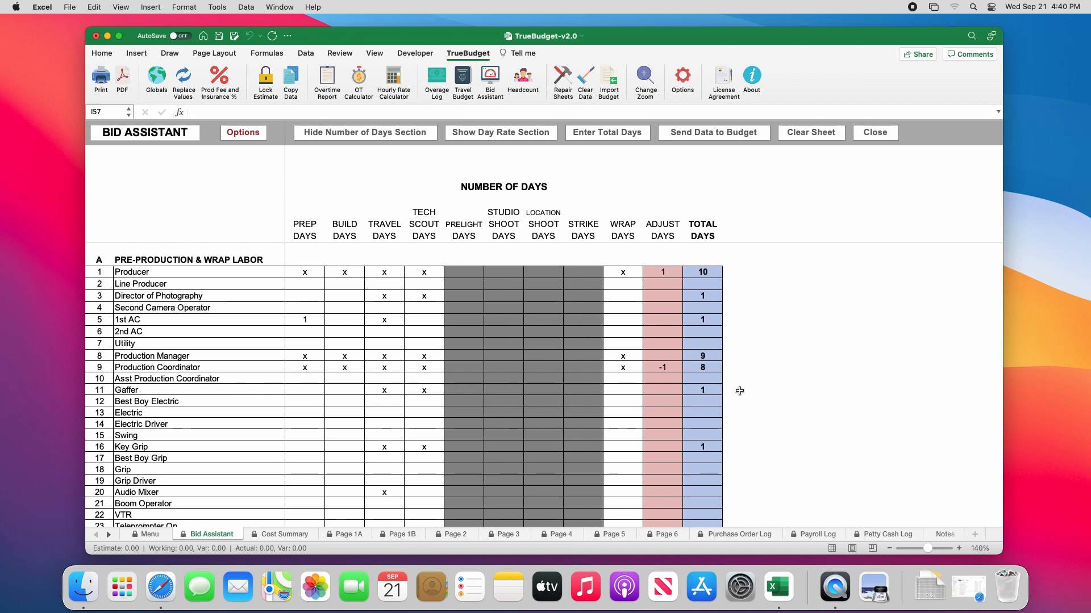
Show the Day Rate section of the Bid Assistant and hide the Number of Days section.
{"action": "left_click", "coordinate": [506, 139]}
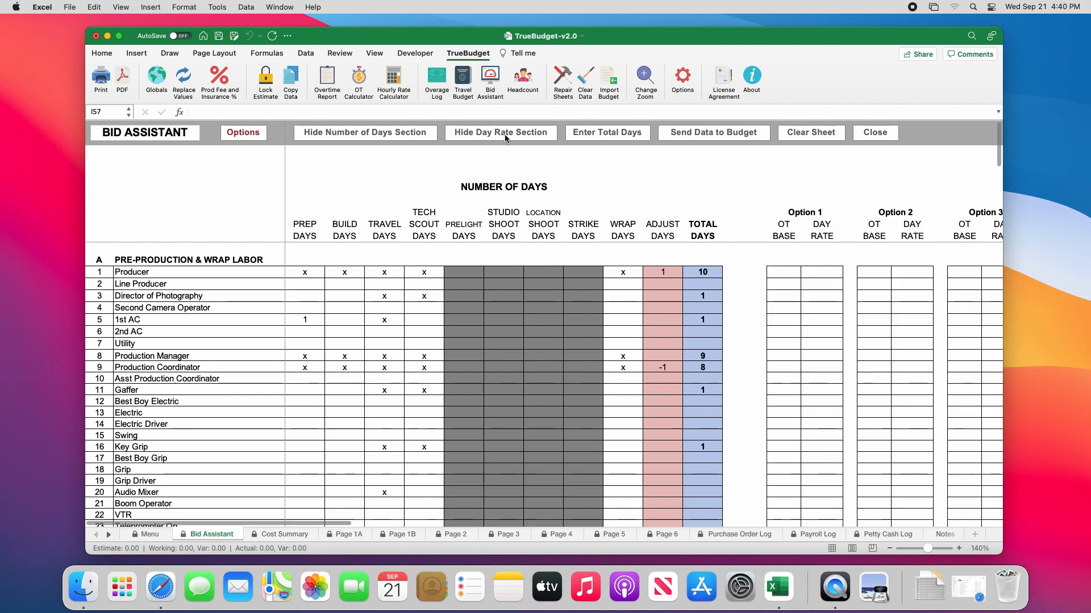
{"action": "left_click", "coordinate": [383, 135]}
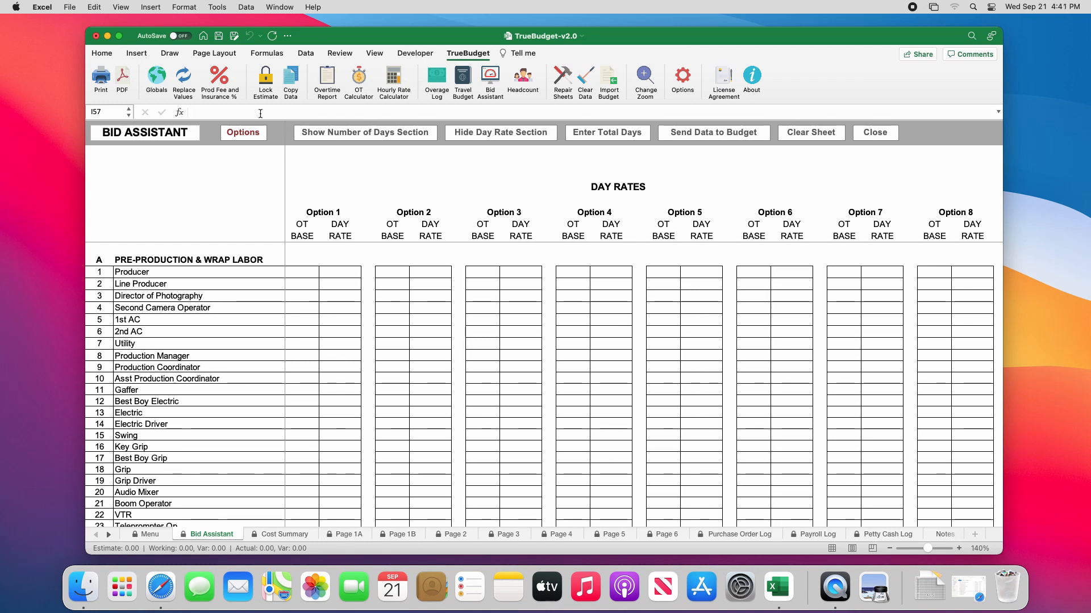
Set the Bid Assistant to use 4 day rate columns named LA Union, LA NU, NY Union and NY NU, and save the options.
{"action": "left_click", "coordinate": [250, 135]}
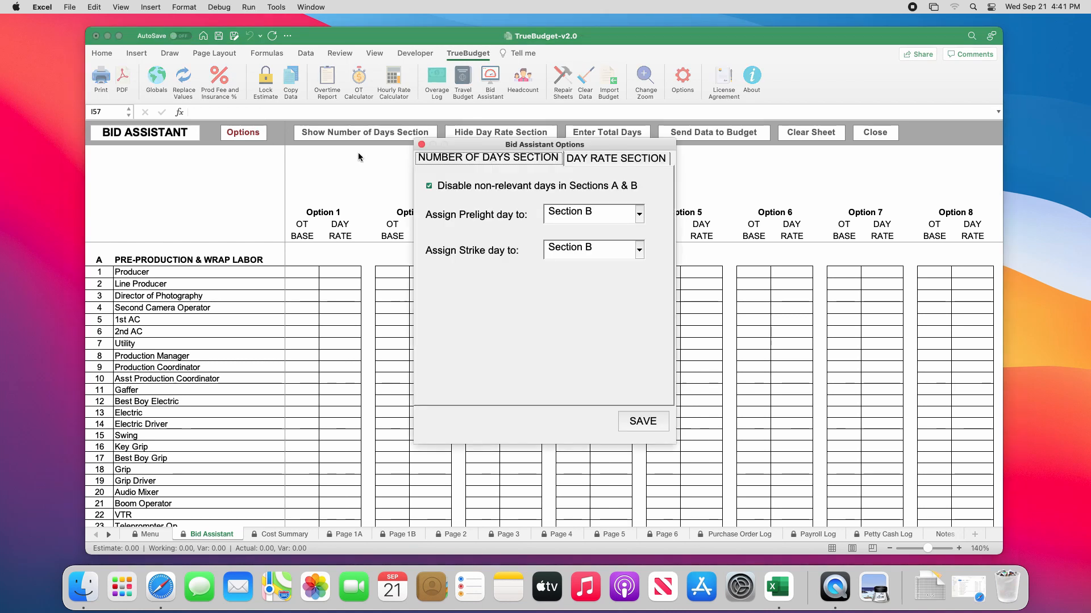
{"action": "left_click", "coordinate": [640, 160]}
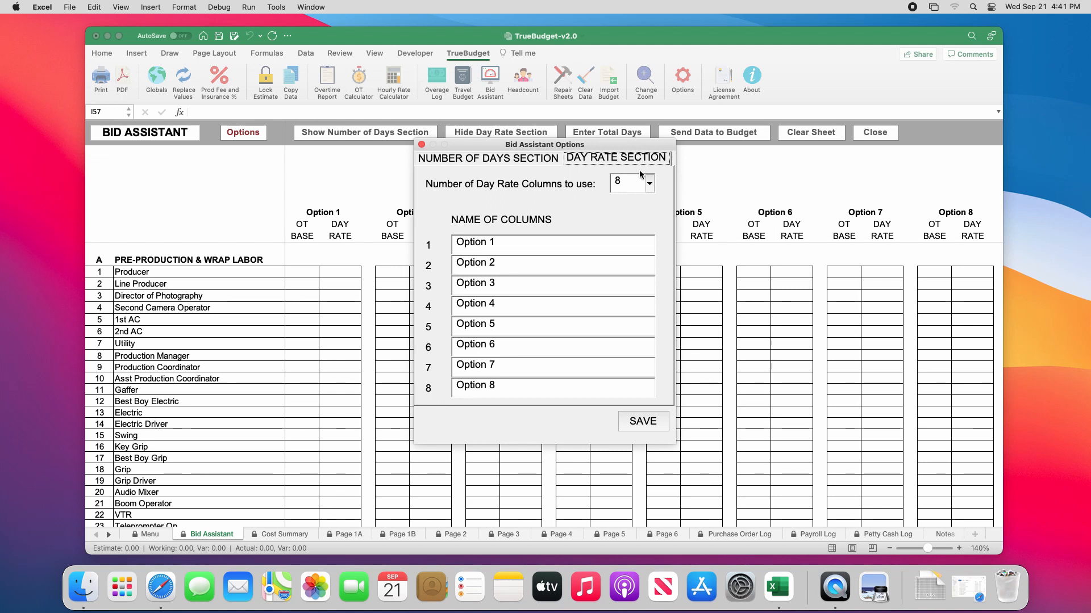
{"action": "left_click", "coordinate": [649, 185]}
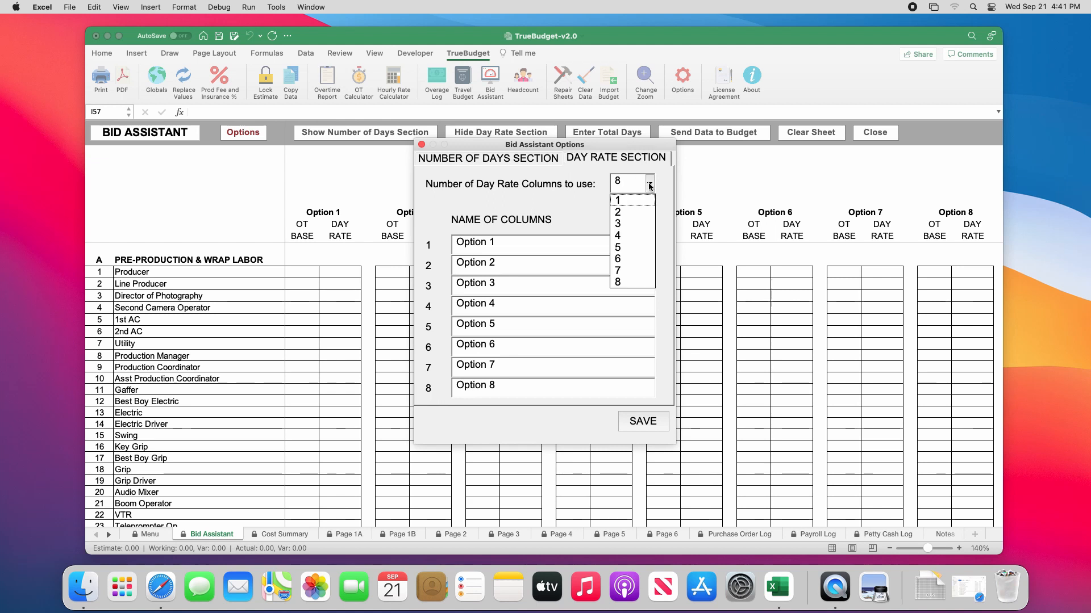
{"action": "left_click", "coordinate": [624, 236]}
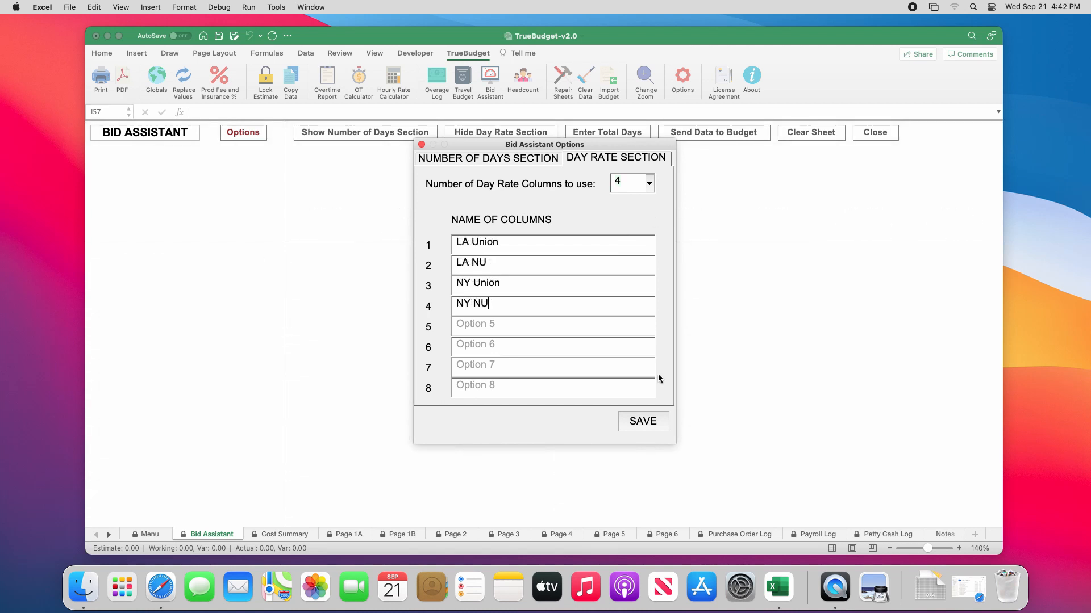
{"action": "left_click", "coordinate": [645, 424]}
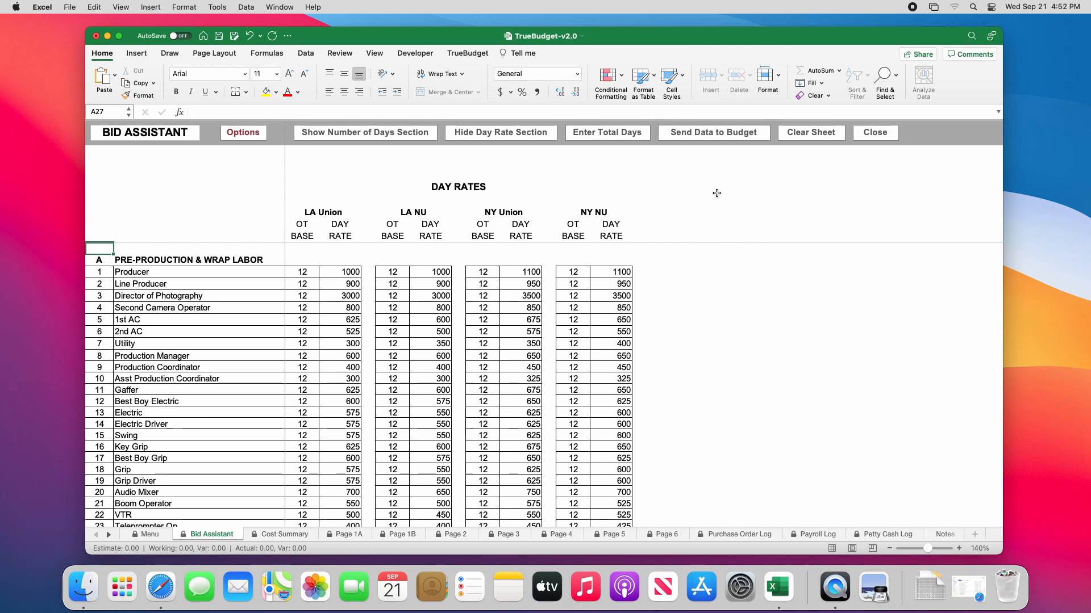
Set up sending the Bid Assistant's number of days for all sections to the Estimate area of the budget.
{"action": "left_click", "coordinate": [738, 143]}
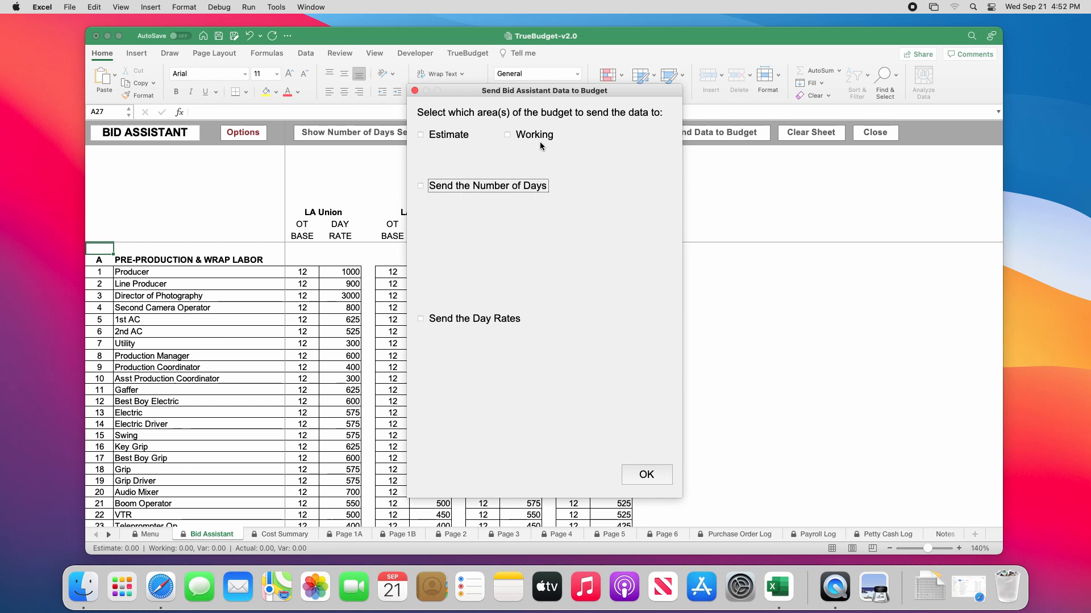
{"action": "left_click", "coordinate": [421, 136]}
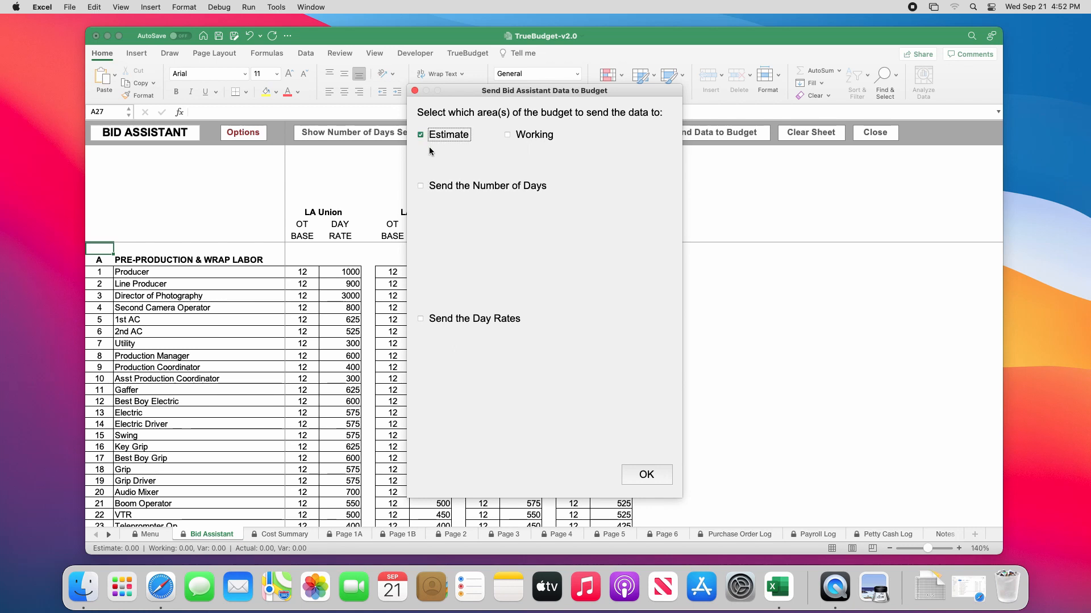
{"action": "left_click", "coordinate": [421, 187]}
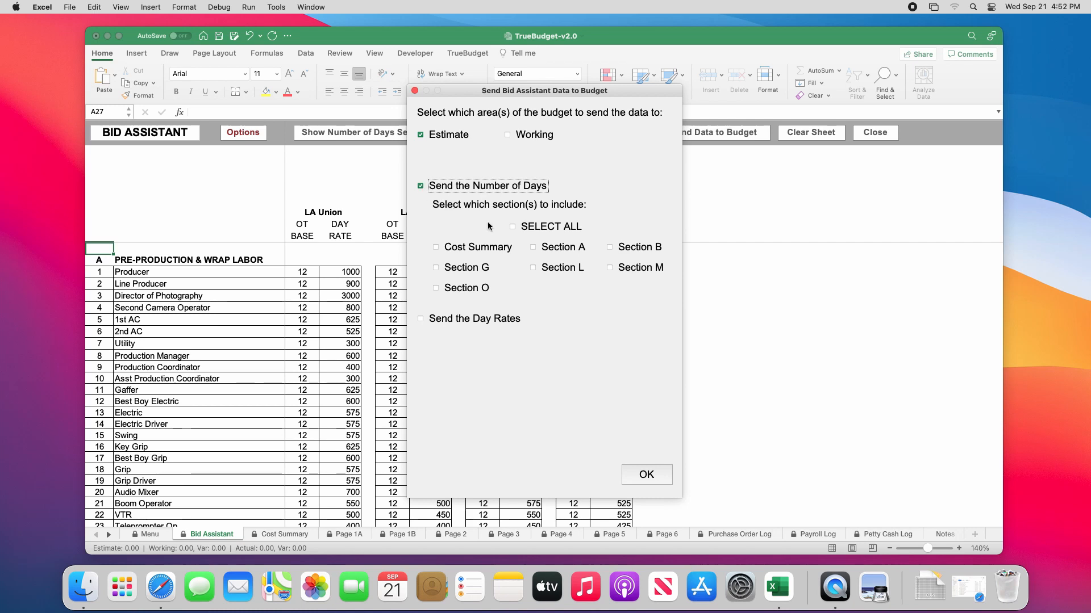
{"action": "left_click", "coordinate": [513, 227]}
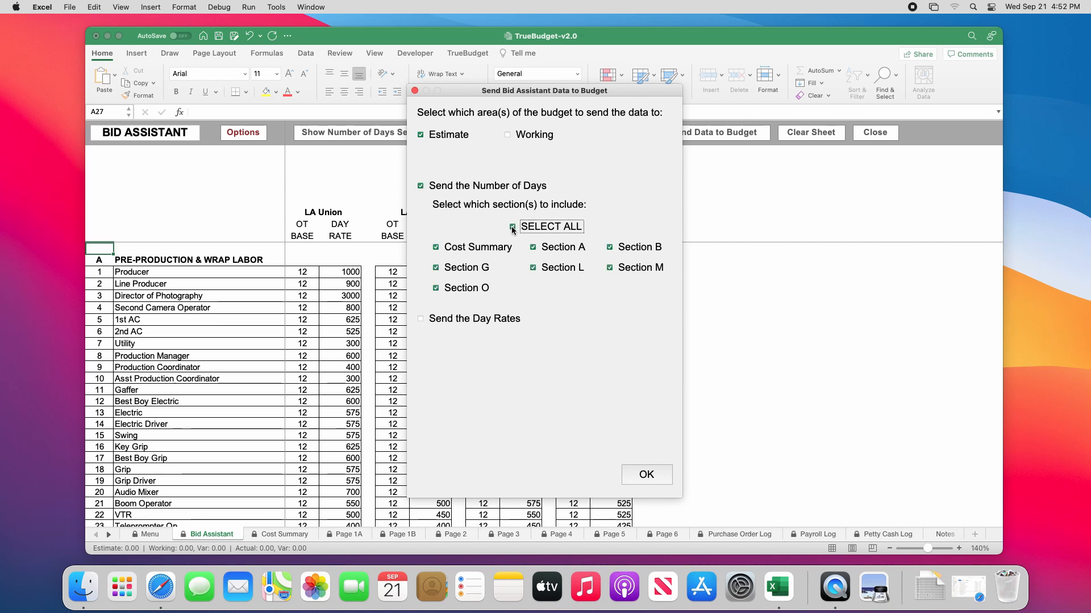
Include the day rates from the LA Union column for all sections in the data to send.
{"action": "left_click", "coordinate": [421, 322]}
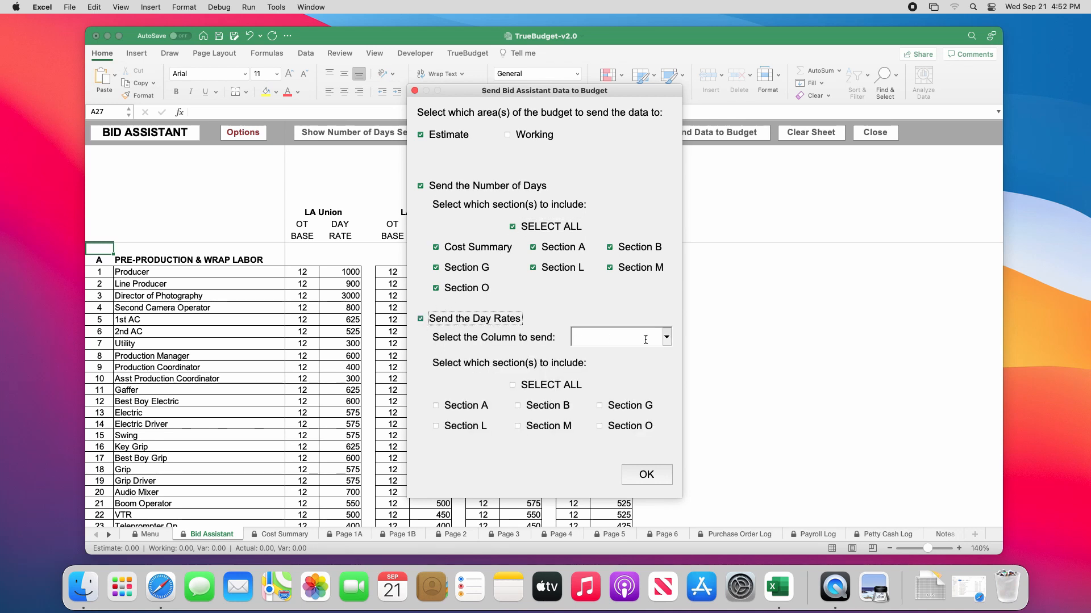
{"action": "left_click", "coordinate": [669, 341]}
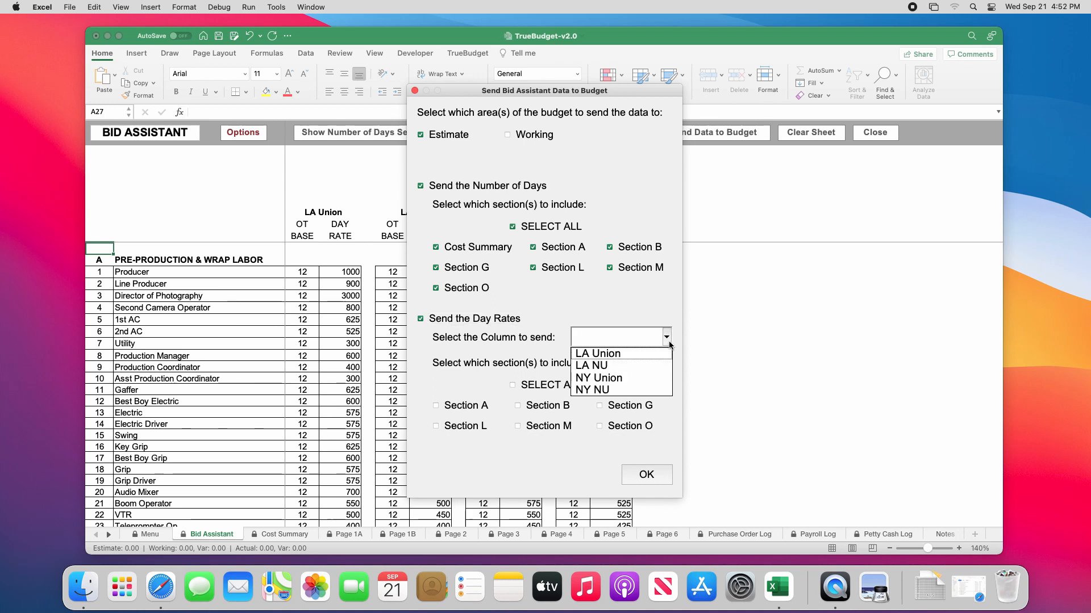
{"action": "left_click", "coordinate": [643, 354]}
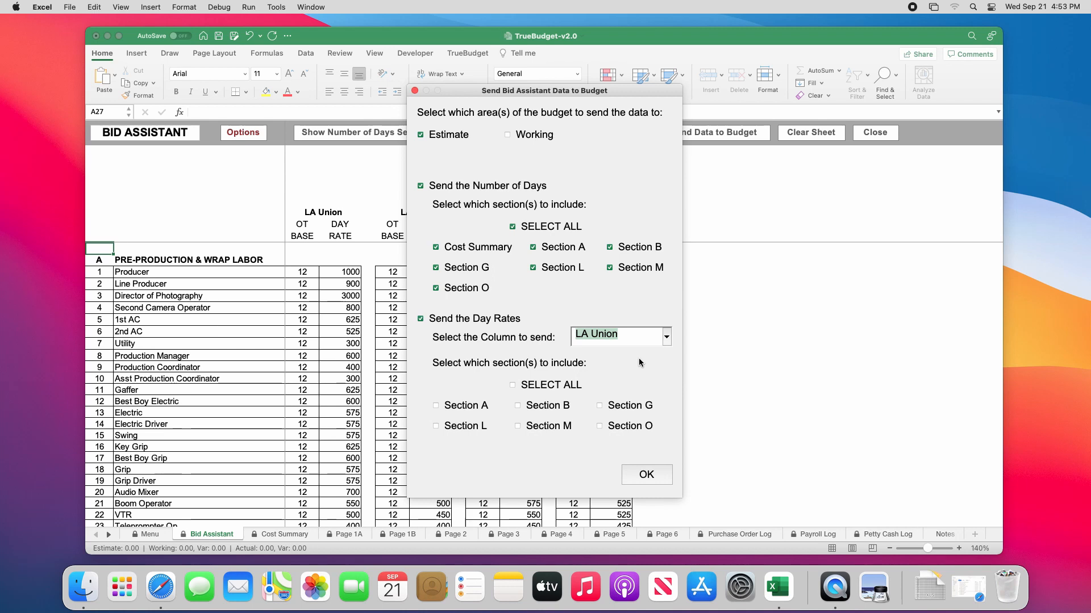
{"action": "left_click", "coordinate": [512, 386]}
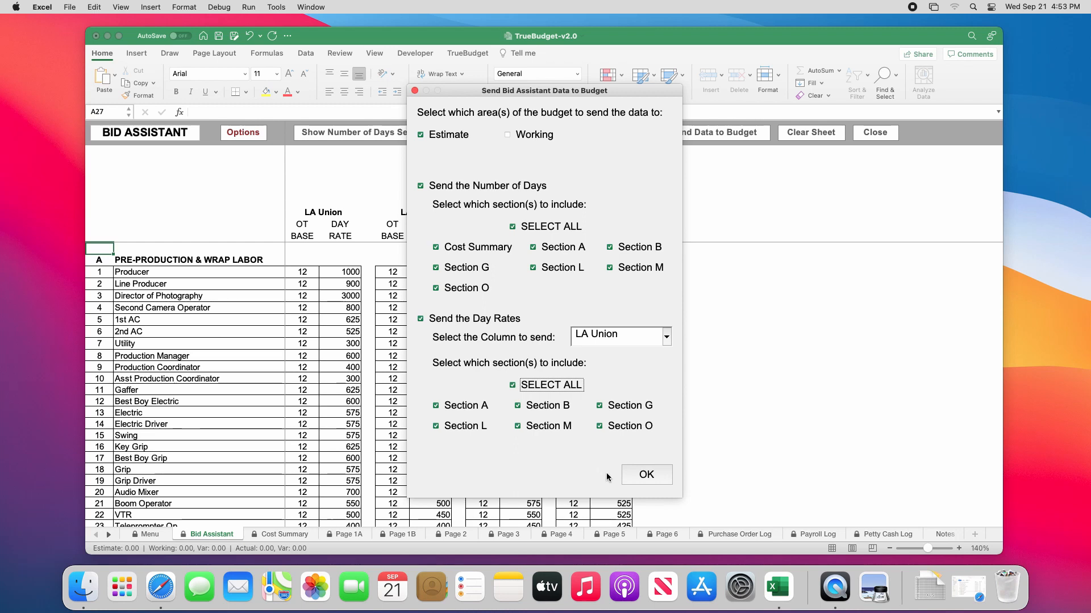
Send the selected data to the budget and open the Page 1A sheet.
{"action": "left_click", "coordinate": [643, 475]}
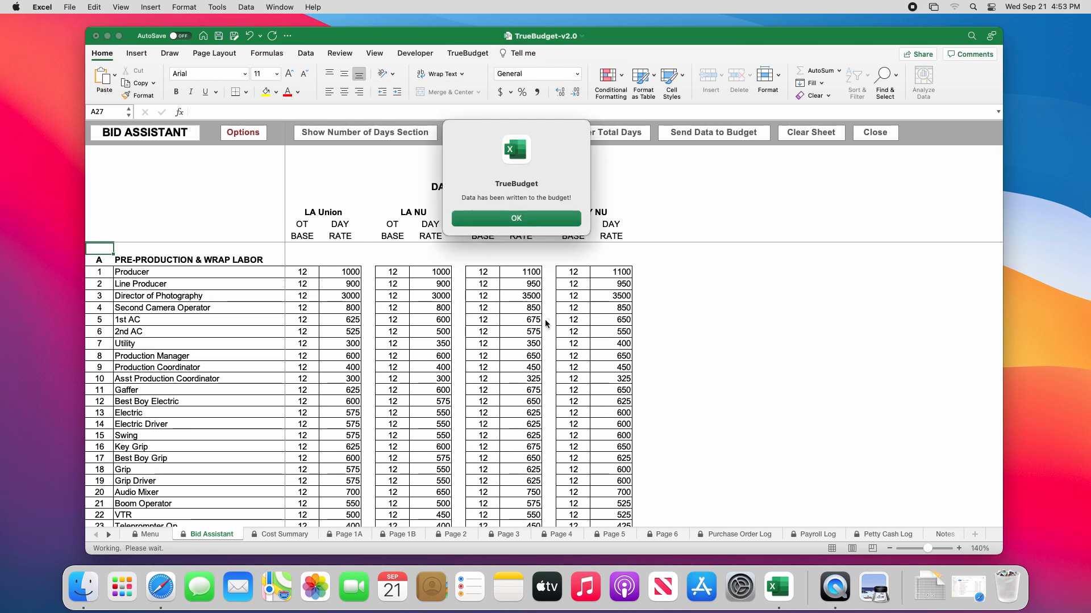
{"action": "left_click", "coordinate": [513, 218]}
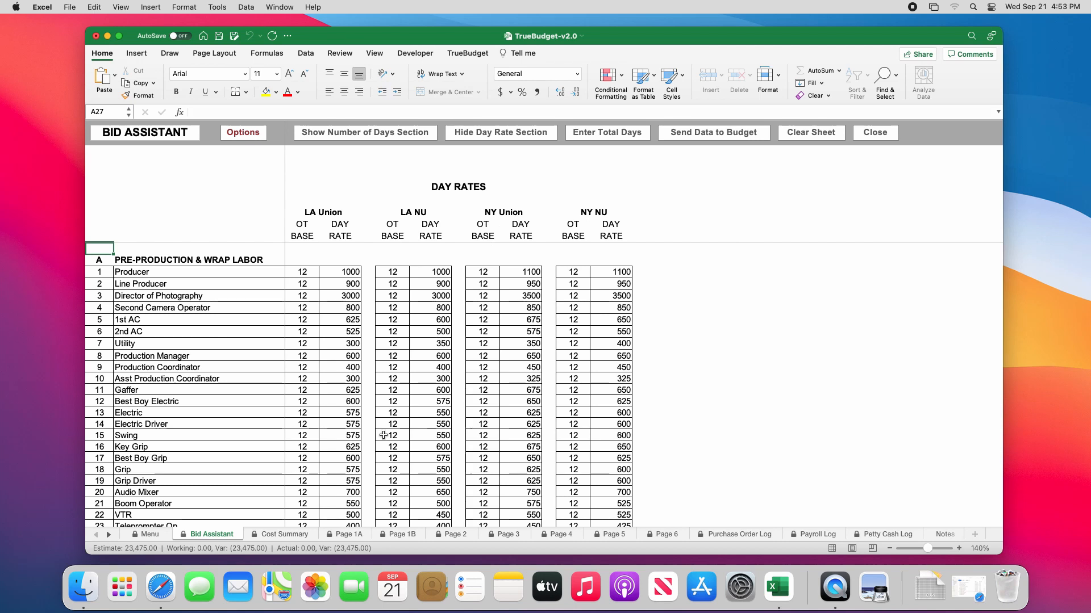
{"action": "left_click", "coordinate": [347, 535]}
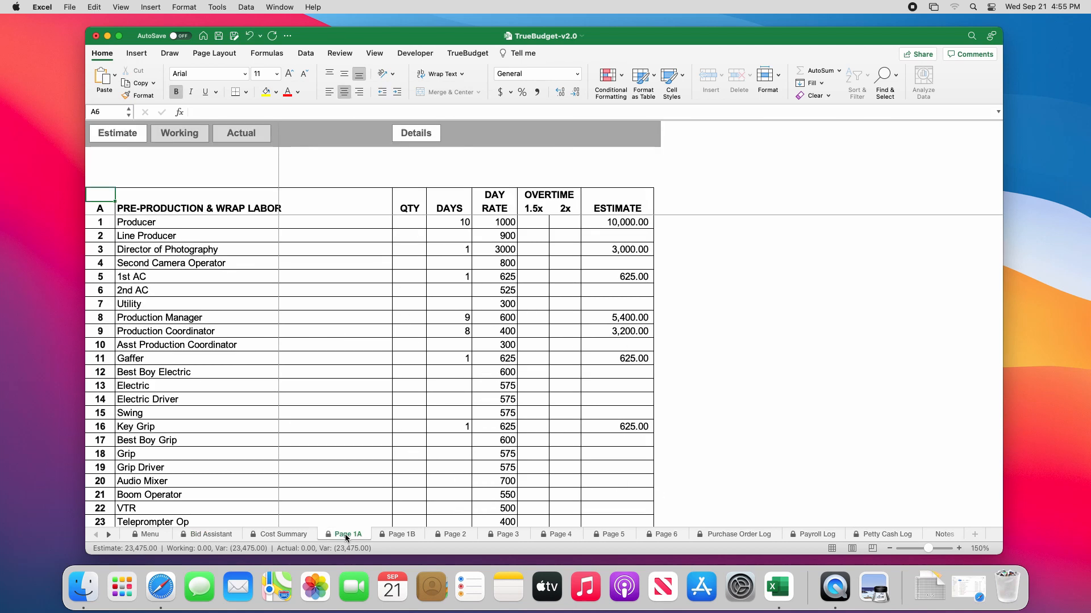